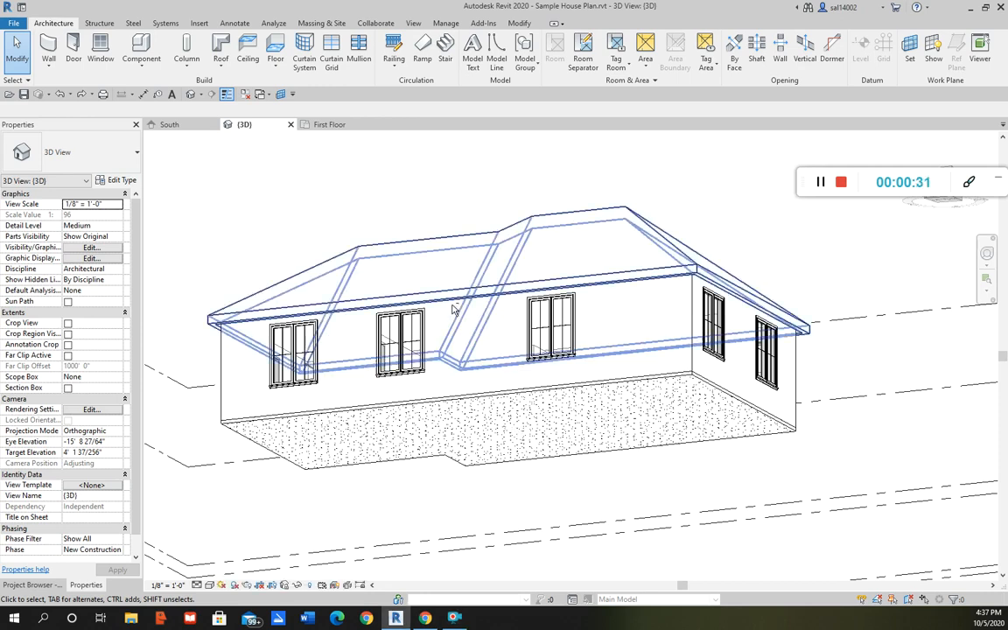
Start a new in-place model and choose the Generic Models family category
left_click(140, 66)
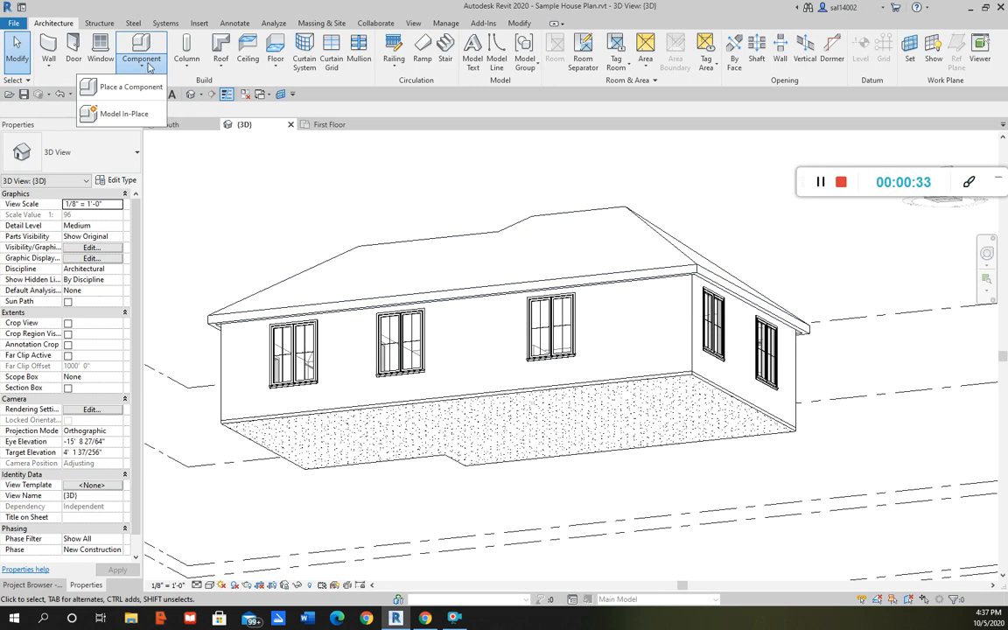
left_click(127, 114)
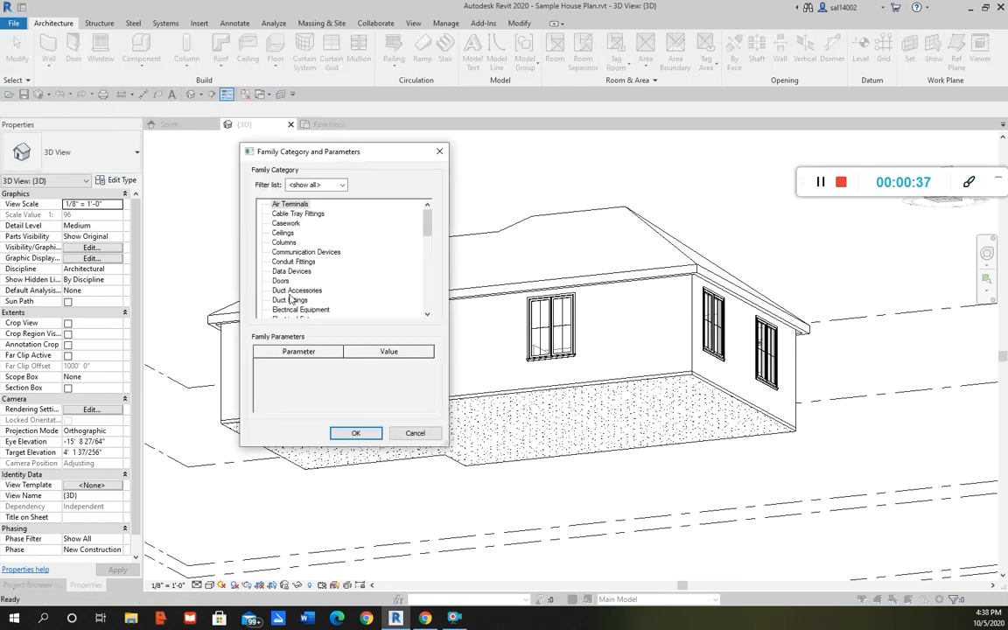
left_click_drag(426, 224, 427, 247)
left_click(291, 272)
left_click(357, 432)
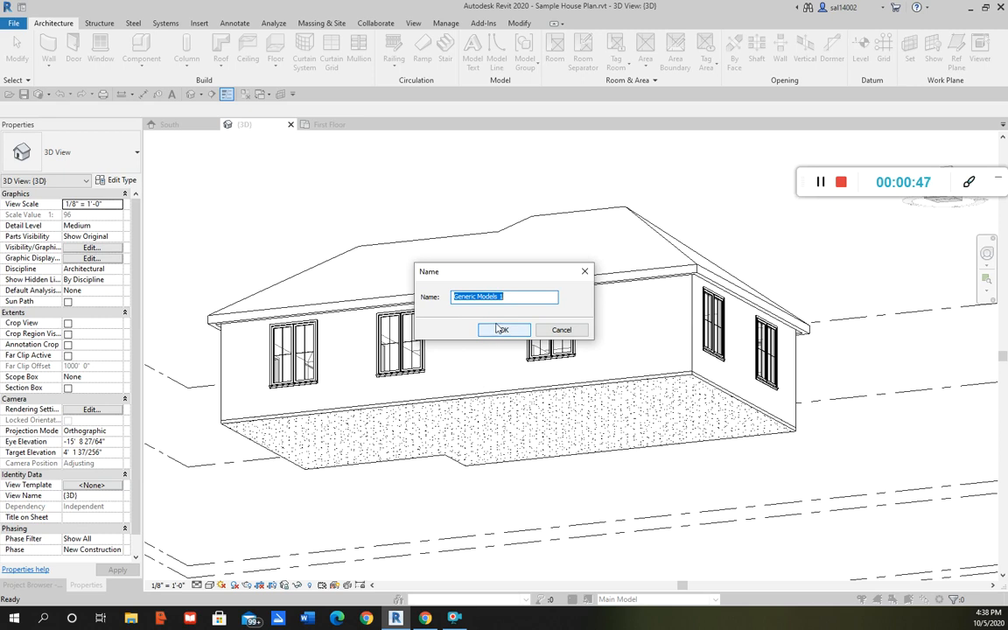
Name the in-place family Pilaster
type("P")
key("BackSpace")
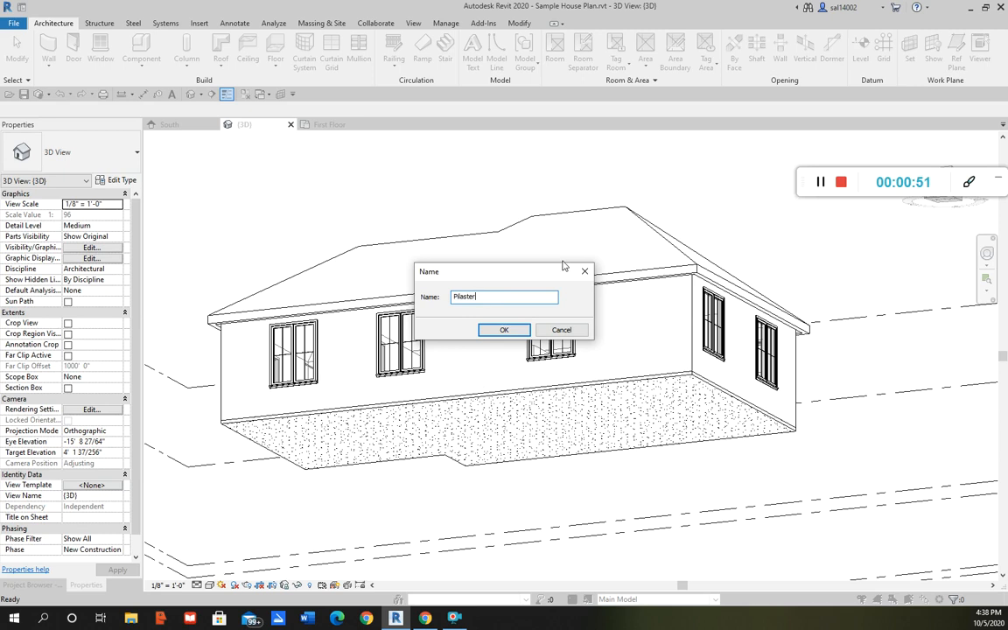
left_click(514, 330)
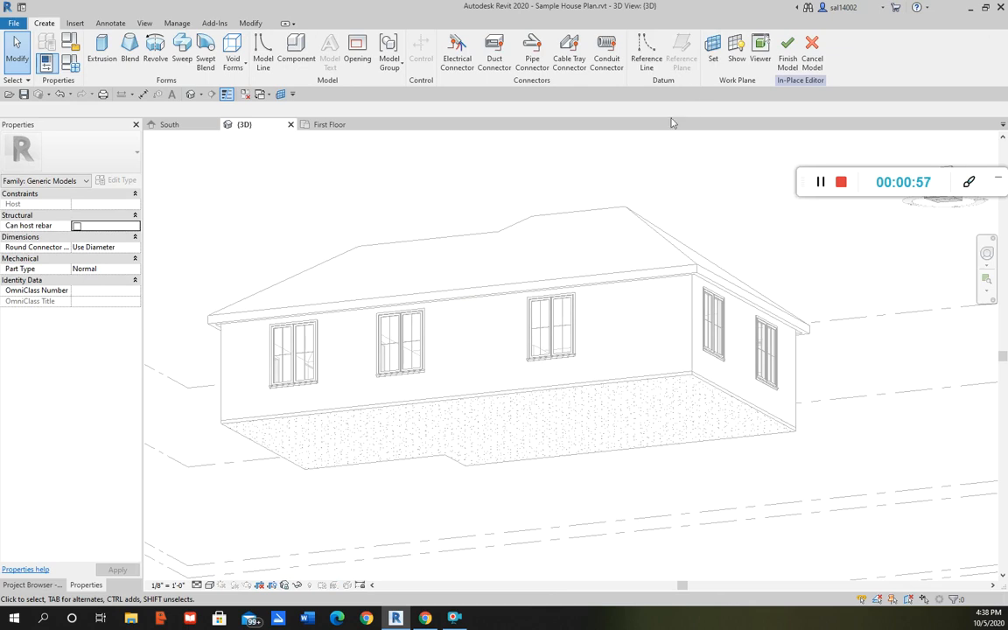
Set the work plane by picking the house's floor slab
left_click(713, 58)
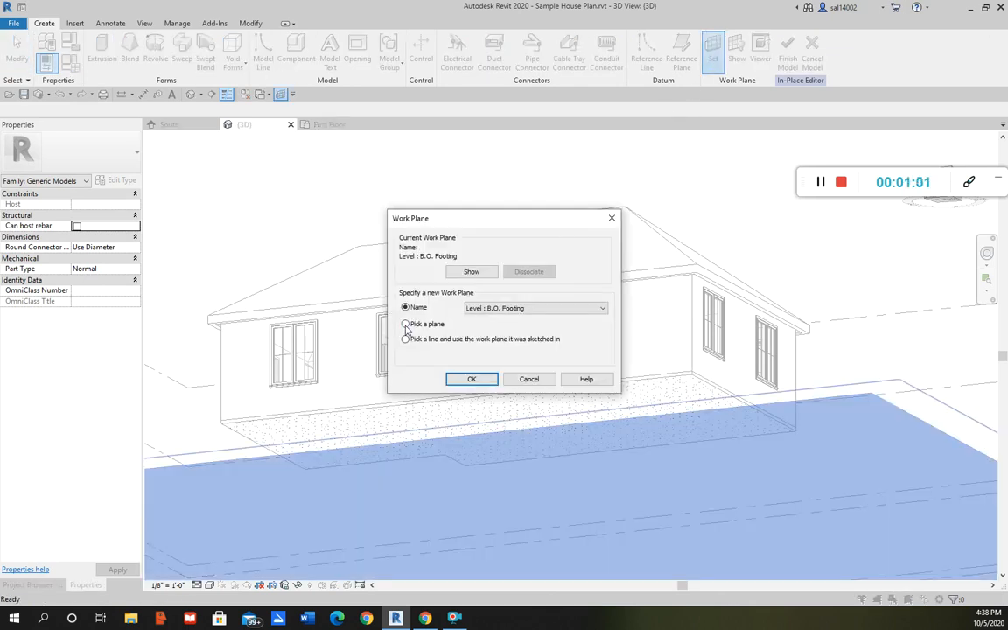
left_click(471, 379)
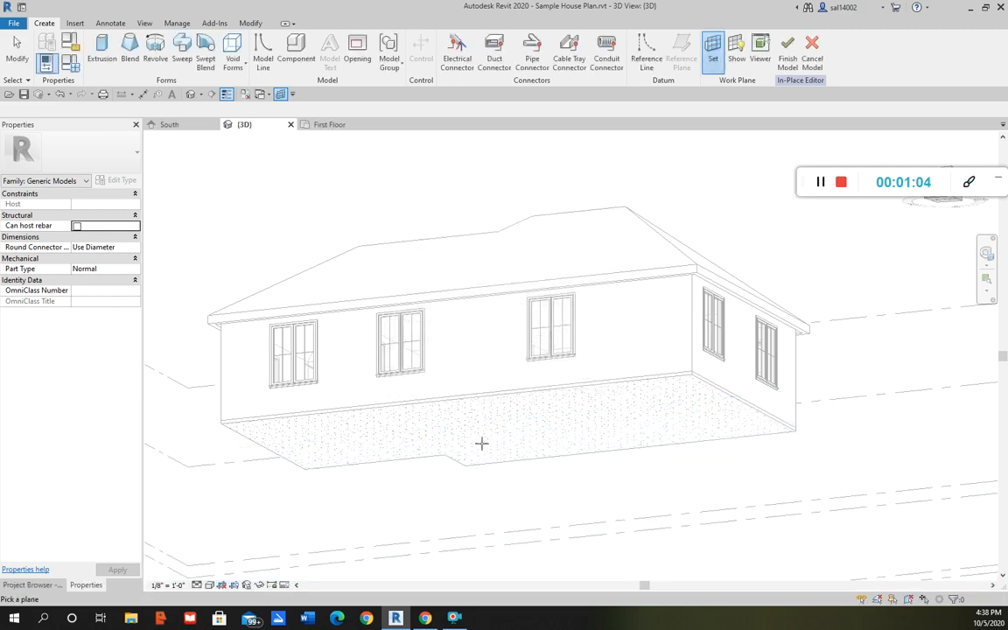
left_click(510, 399)
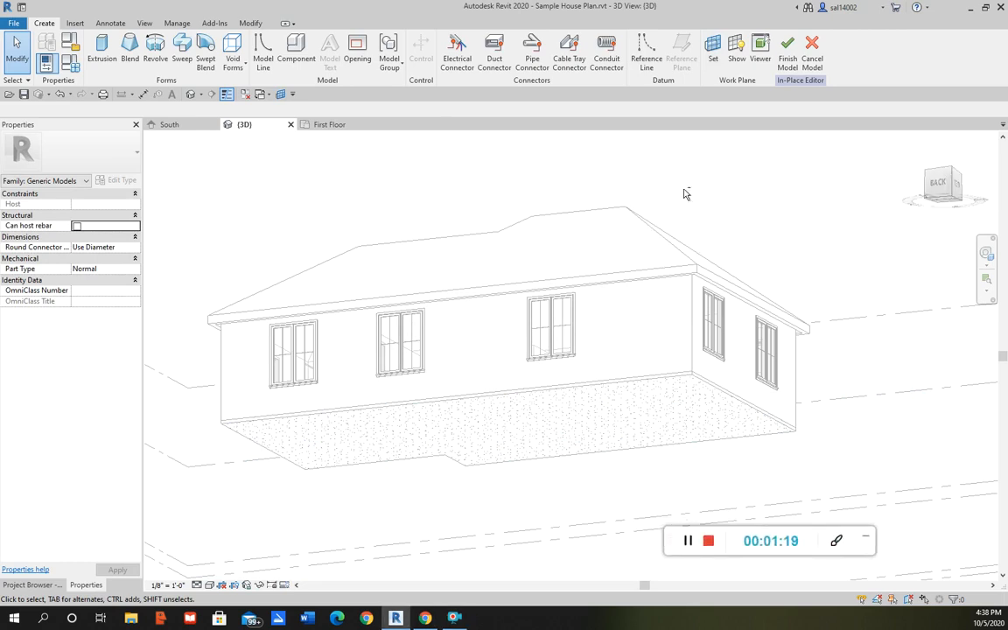
Start an extrusion and sketch a small rectangular pilaster profile about 0'-6" wide against the wall, viewed from below
middle_click_drag(598, 257, 660, 171, "shift")
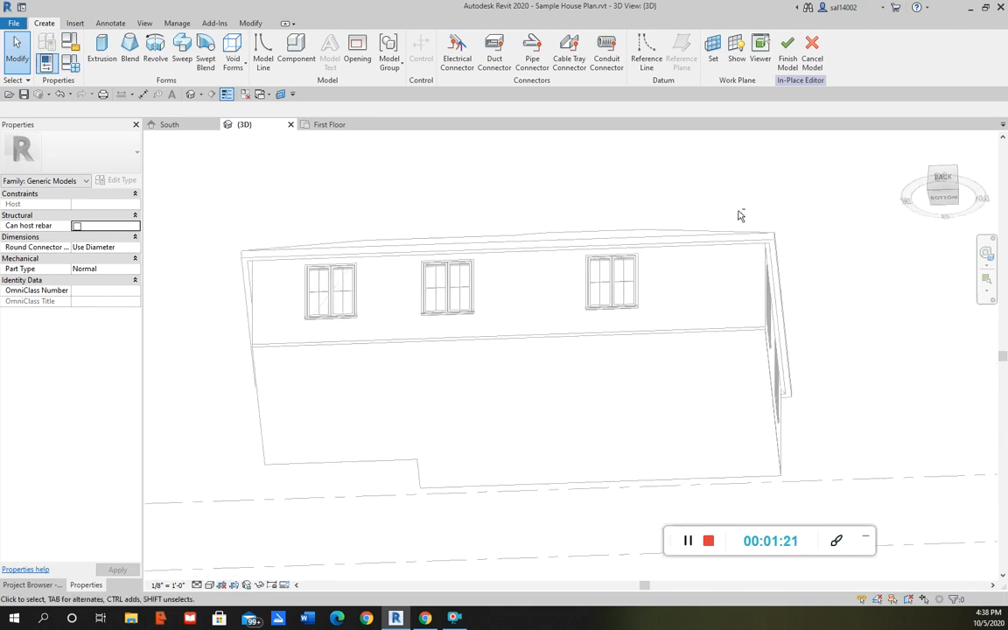
left_click(943, 200)
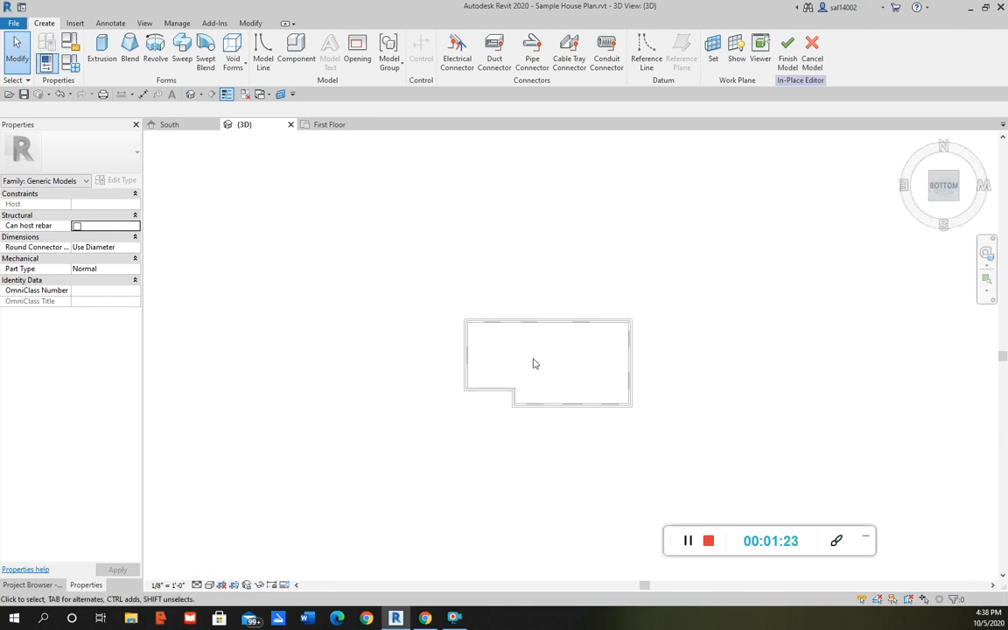
scroll(582, 315, "up", 6)
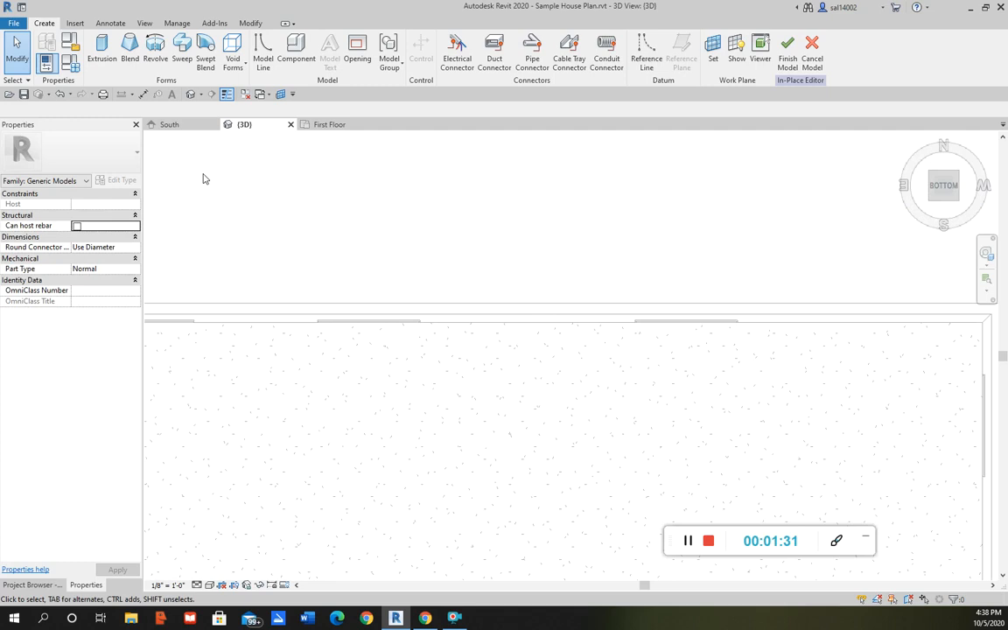
left_click(100, 54)
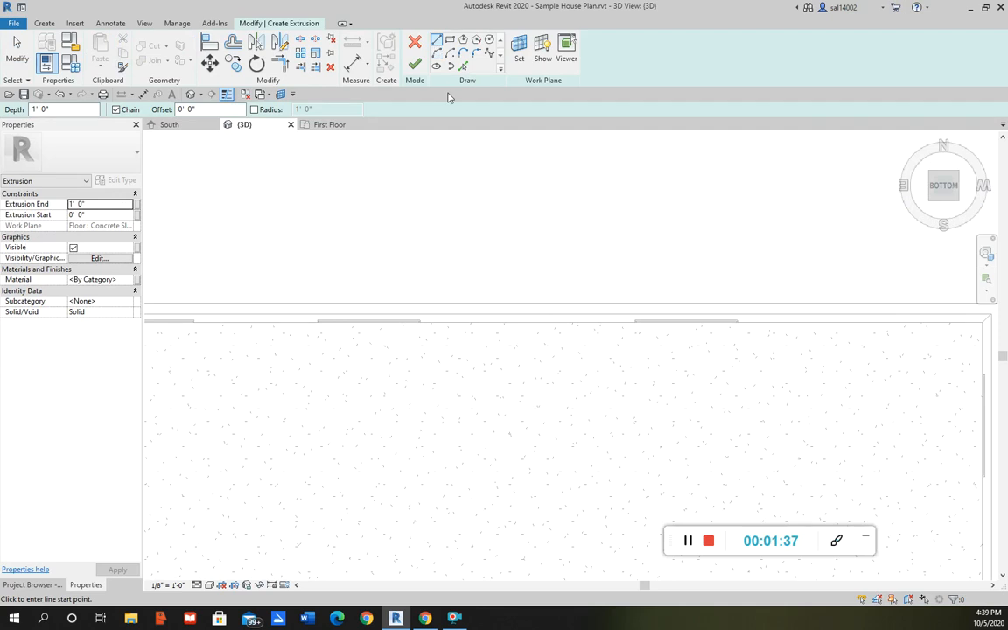
left_click(583, 322)
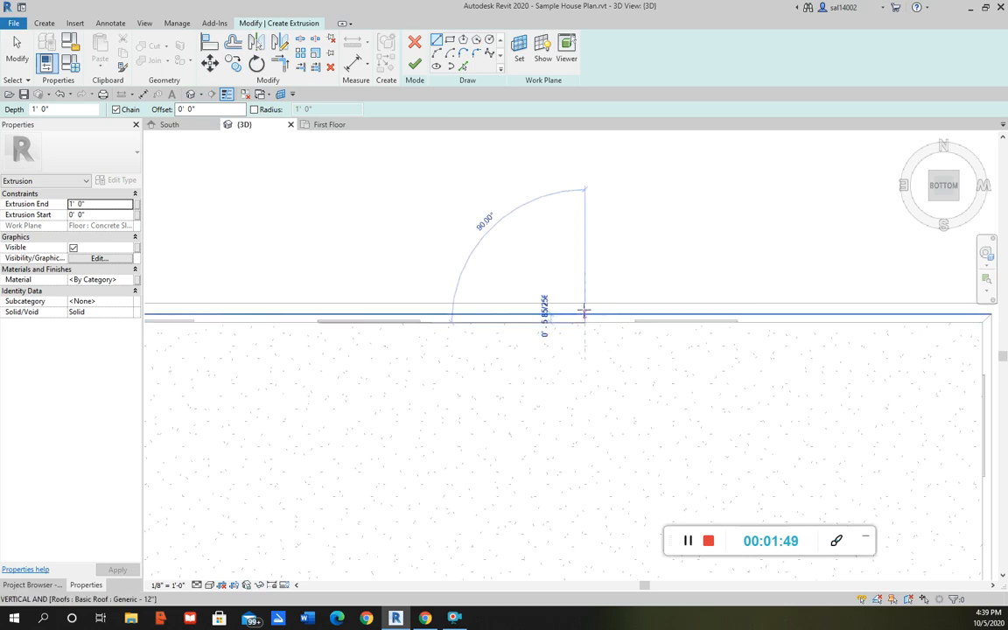
scroll(585, 315, "up", 5)
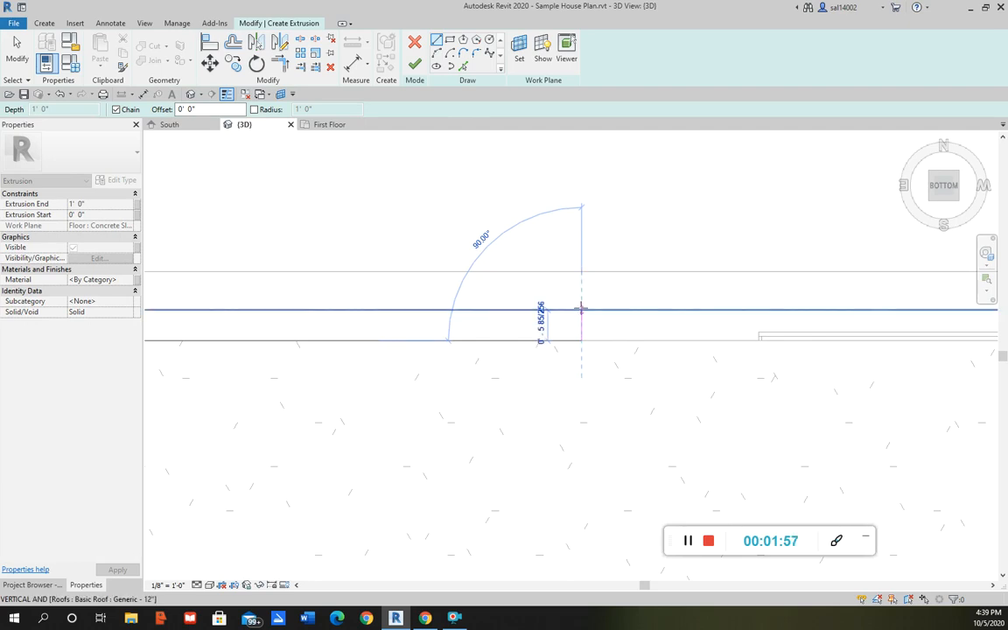
left_click(582, 309)
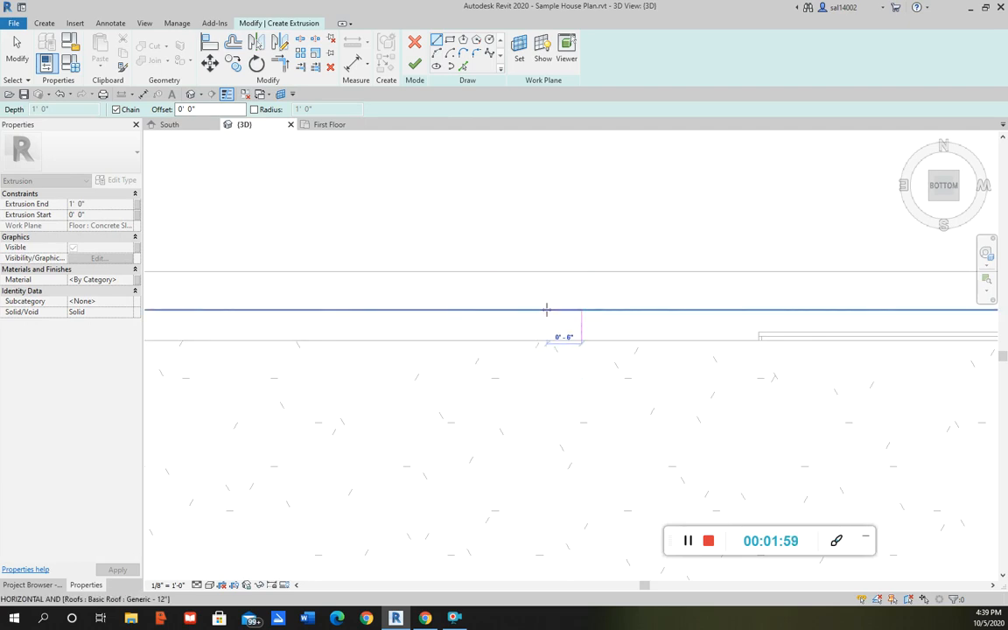
left_click(547, 315)
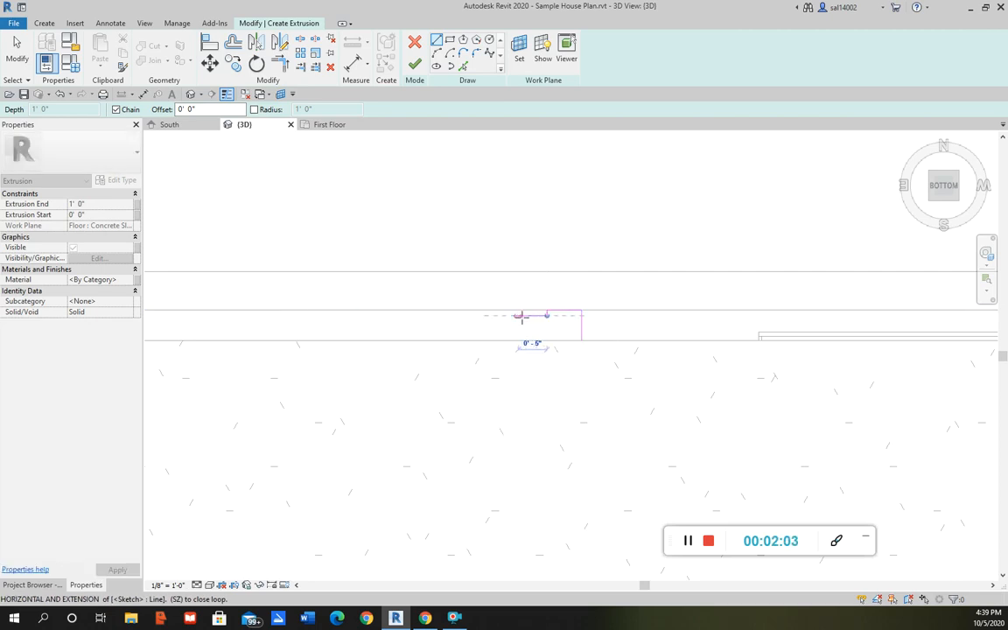
left_click(523, 316)
left_click(525, 310)
left_click(494, 310)
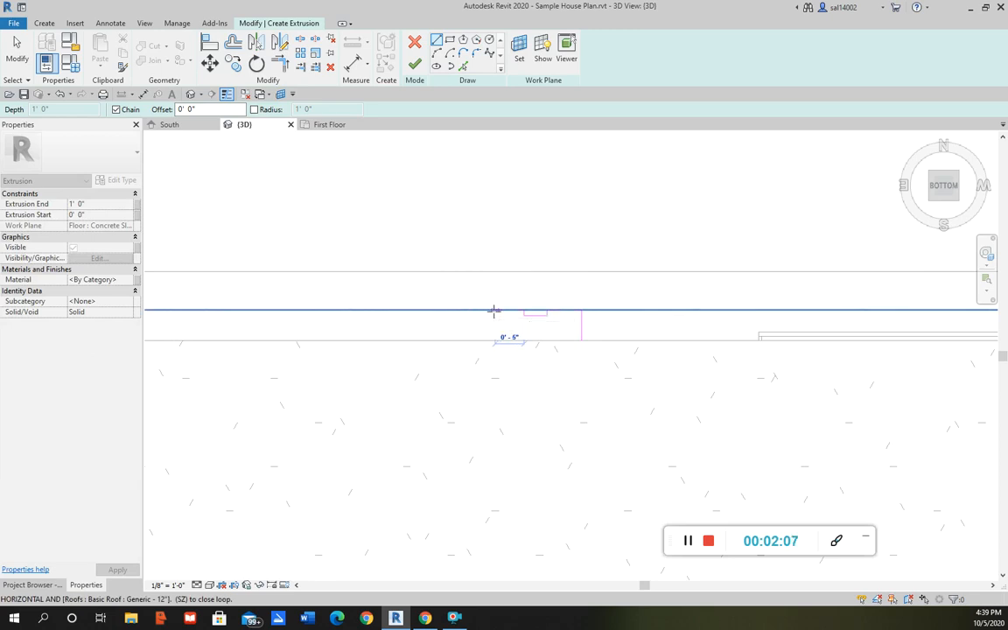
left_click(494, 340)
left_click(581, 340)
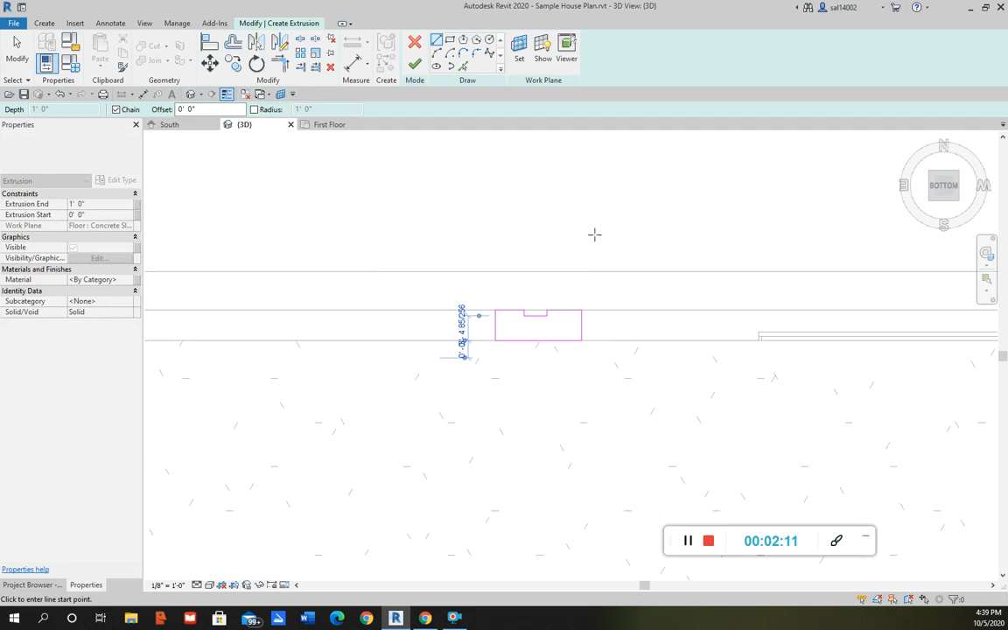
Nudge the profile's left line outward and finish the extrusion sketch
key("Escape")
left_click(495, 330)
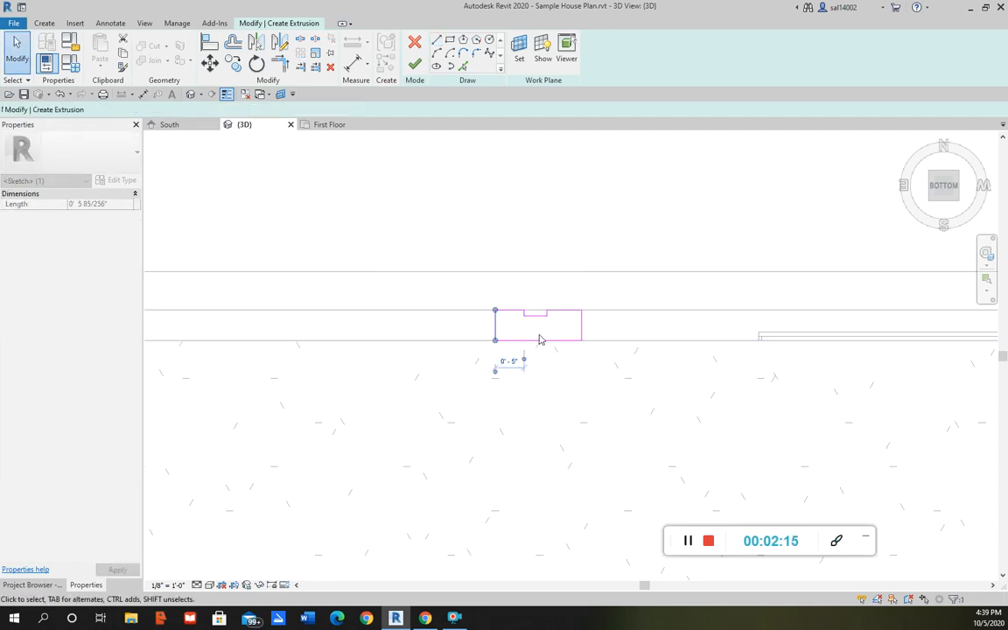
key("Left")
left_click(514, 262)
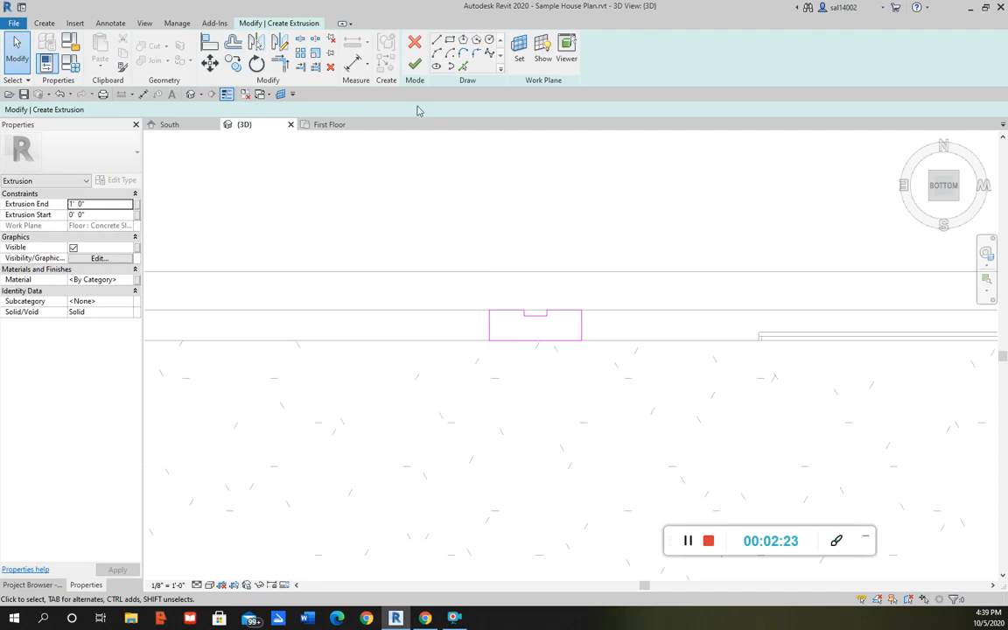
left_click(415, 65)
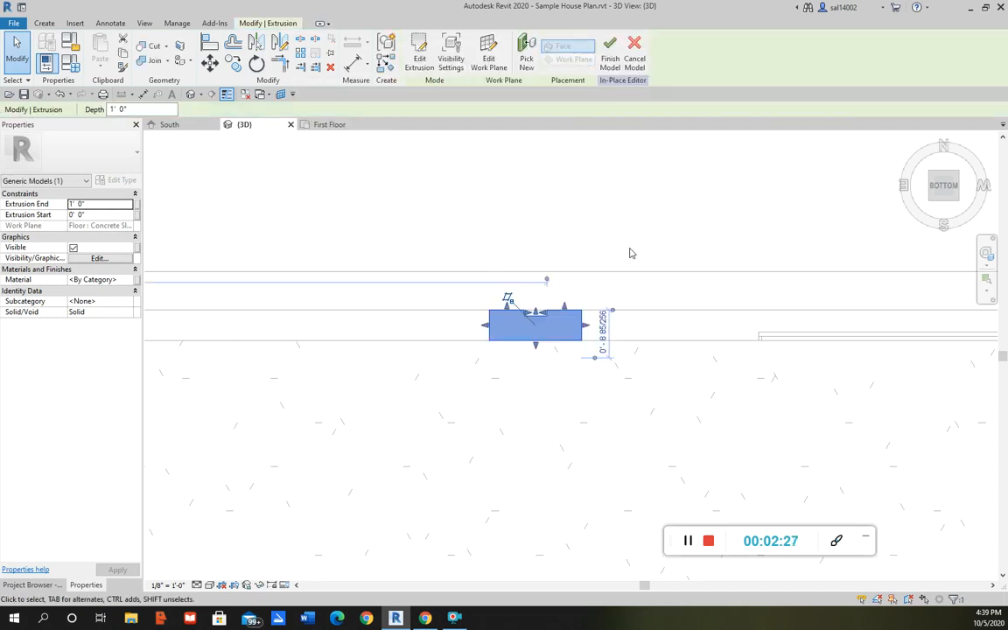
Stretch the extrusion up the back wall so its end is at -10' 0"
middle_click_drag(655, 237, 618, 426, "shift")
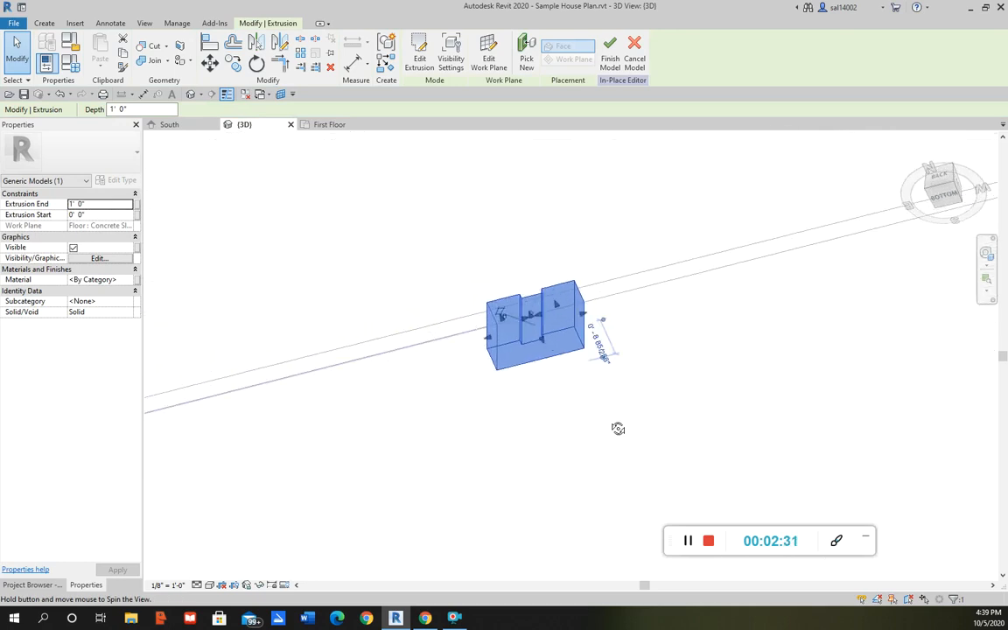
scroll(612, 296, "down", 4)
scroll(613, 296, "down", 1)
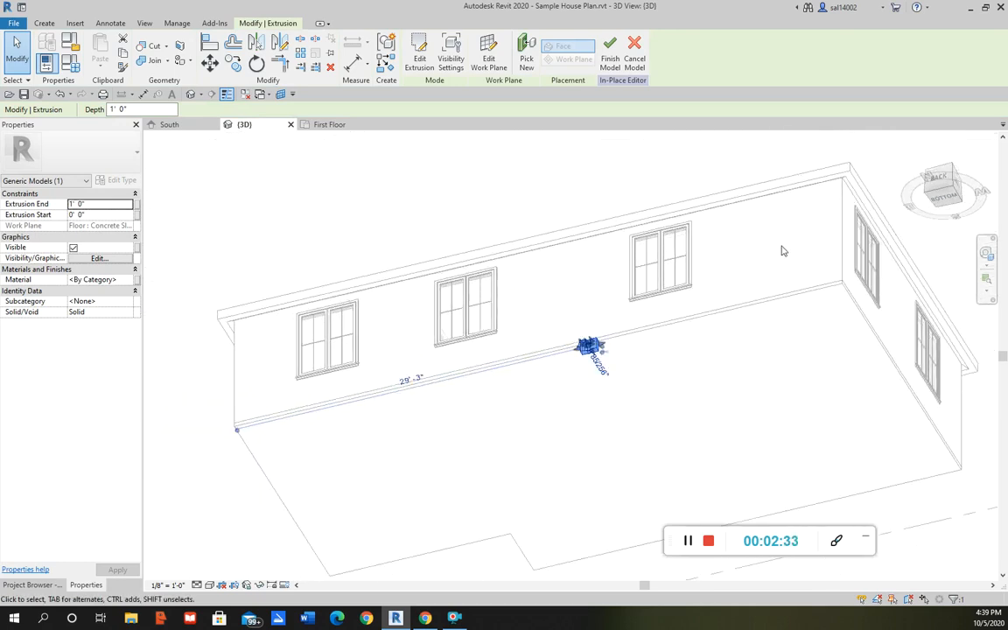
left_click(937, 180)
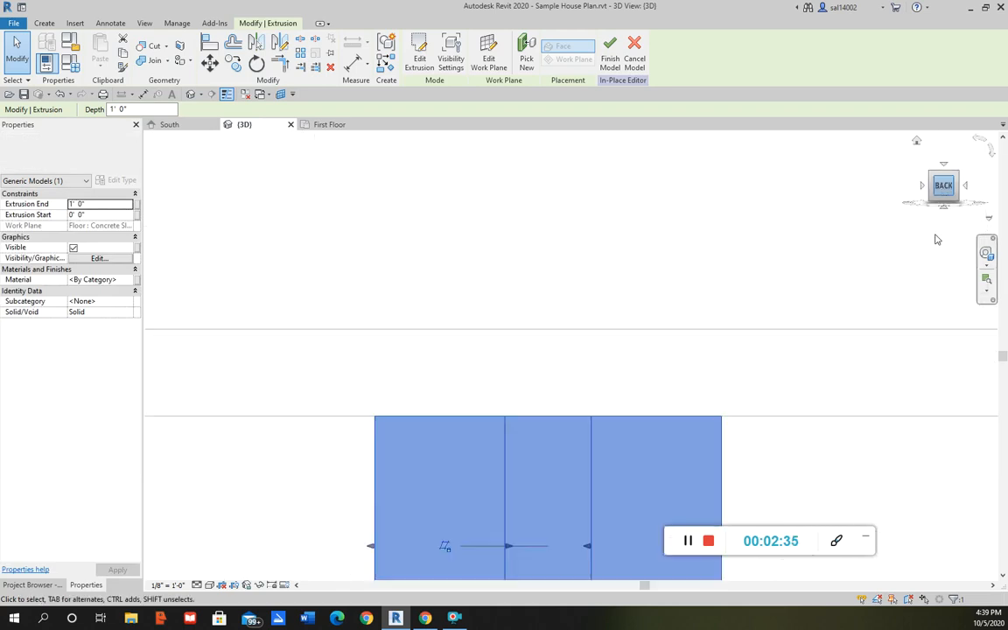
scroll(489, 313, "down", 8)
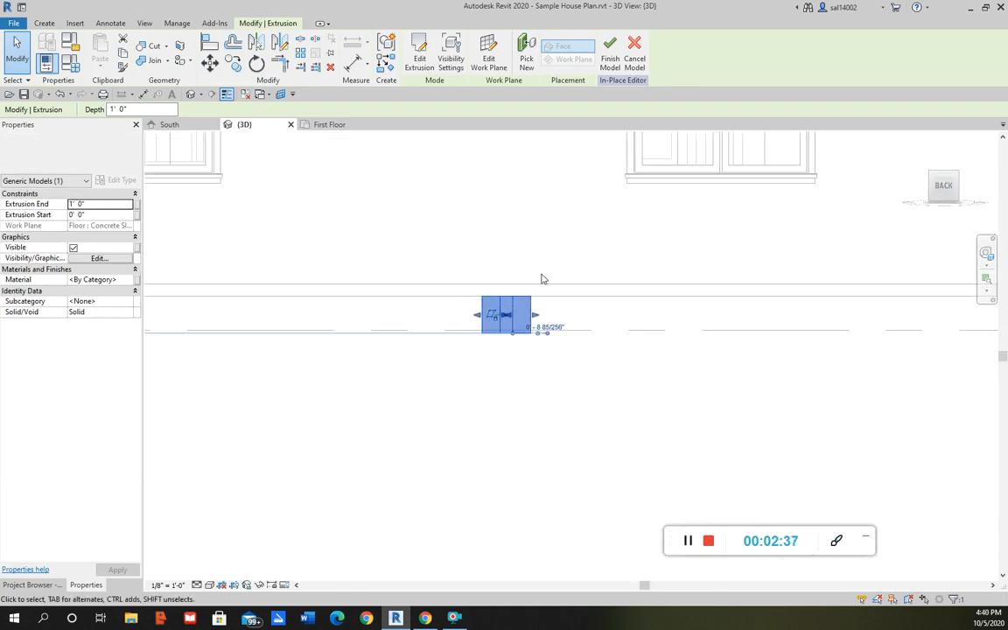
middle_click_drag(533, 201, 508, 317)
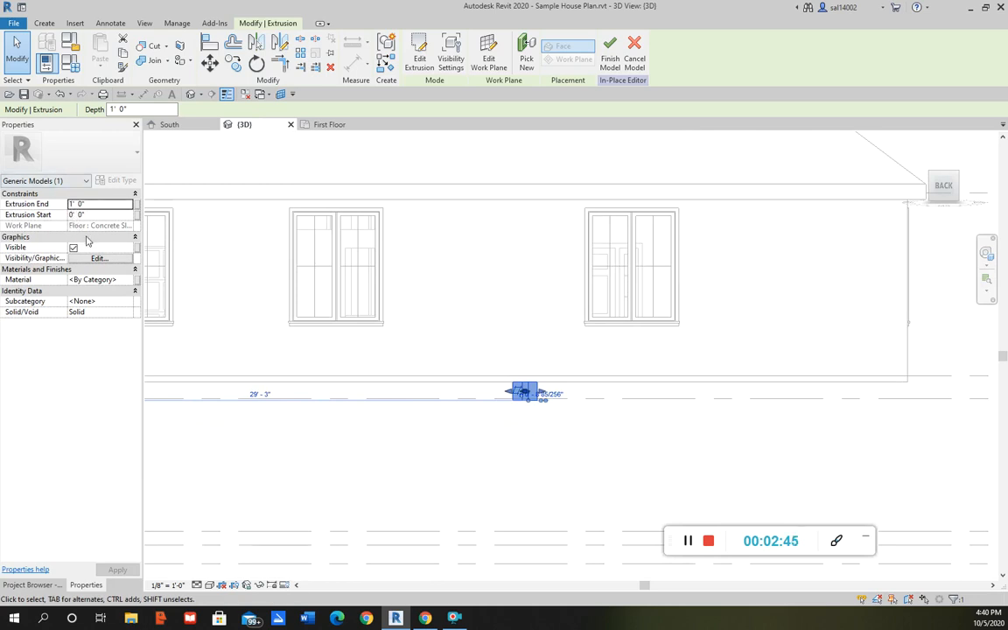
scroll(536, 407, "up", 3)
scroll(505, 403, "up", 1)
left_click(486, 437)
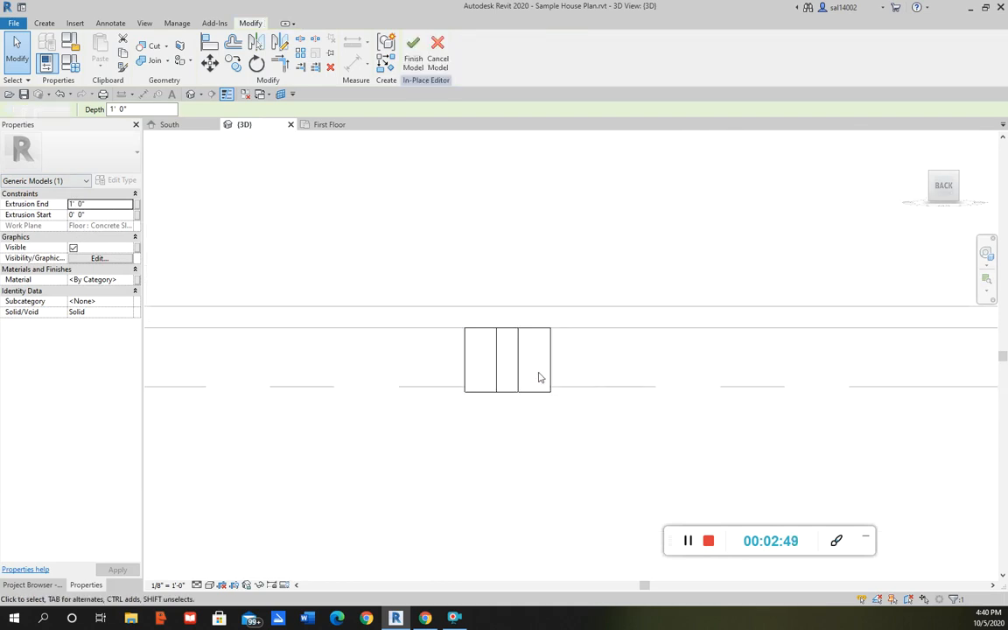
left_click(550, 359)
left_click_drag(508, 400, 514, 202)
scroll(541, 283, "down", 5)
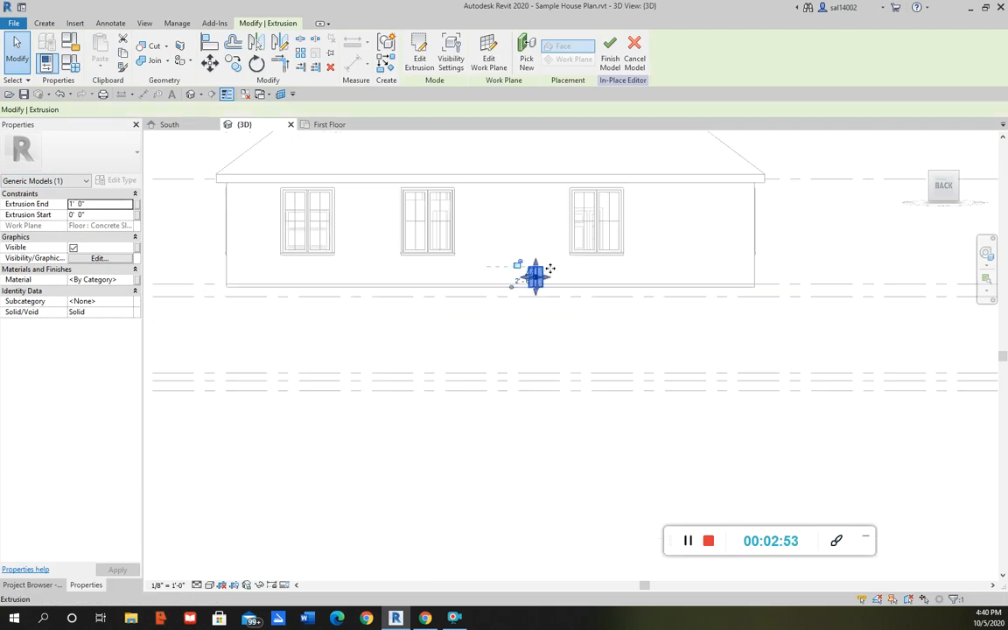
scroll(512, 350, "up", 4)
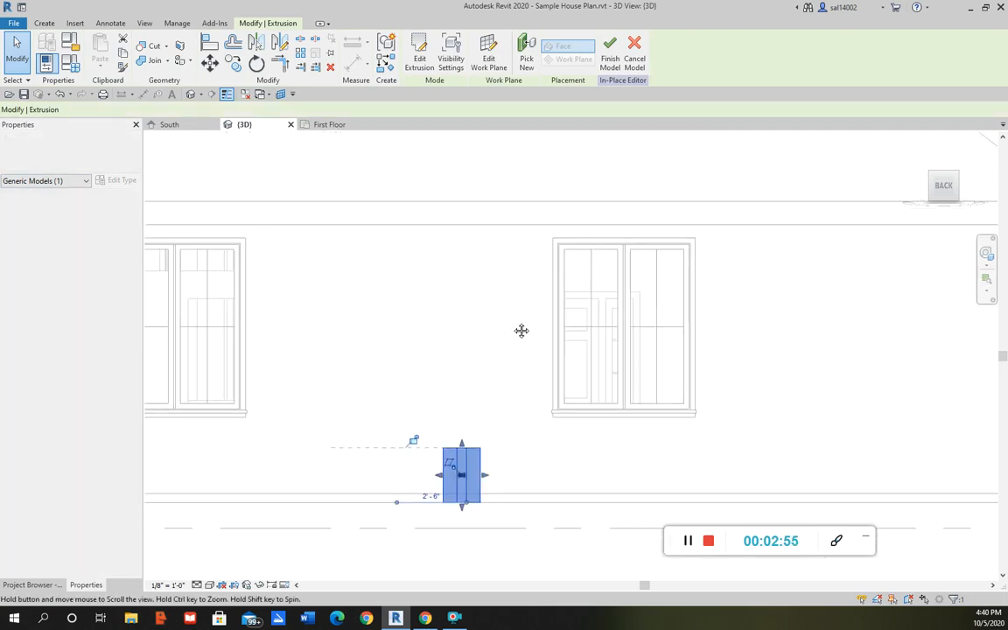
left_click_drag(467, 420, 468, 200)
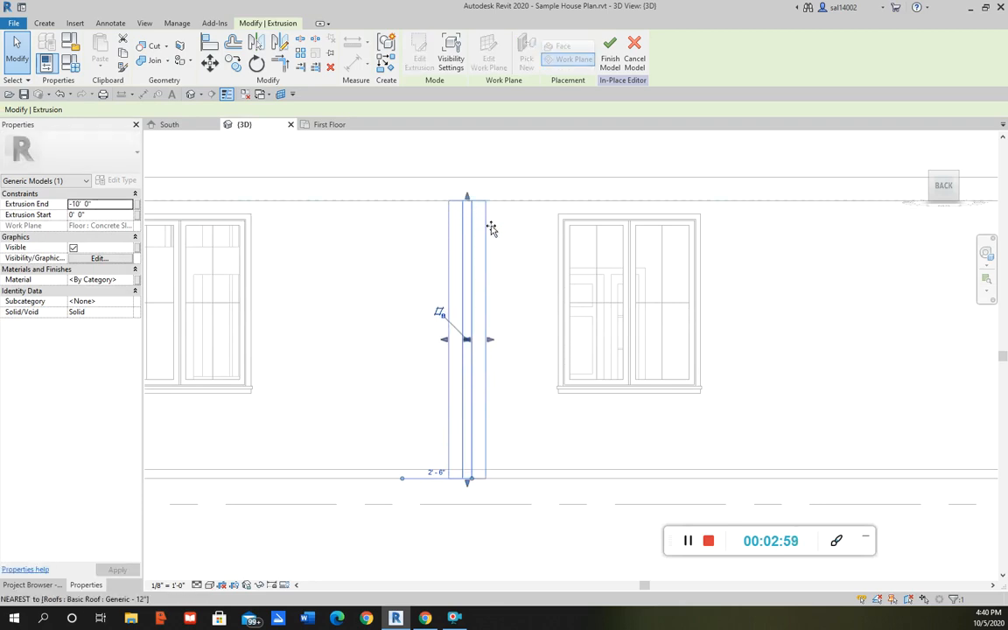
Finish the in-place Pilaster model
scroll(525, 333, "down", 3)
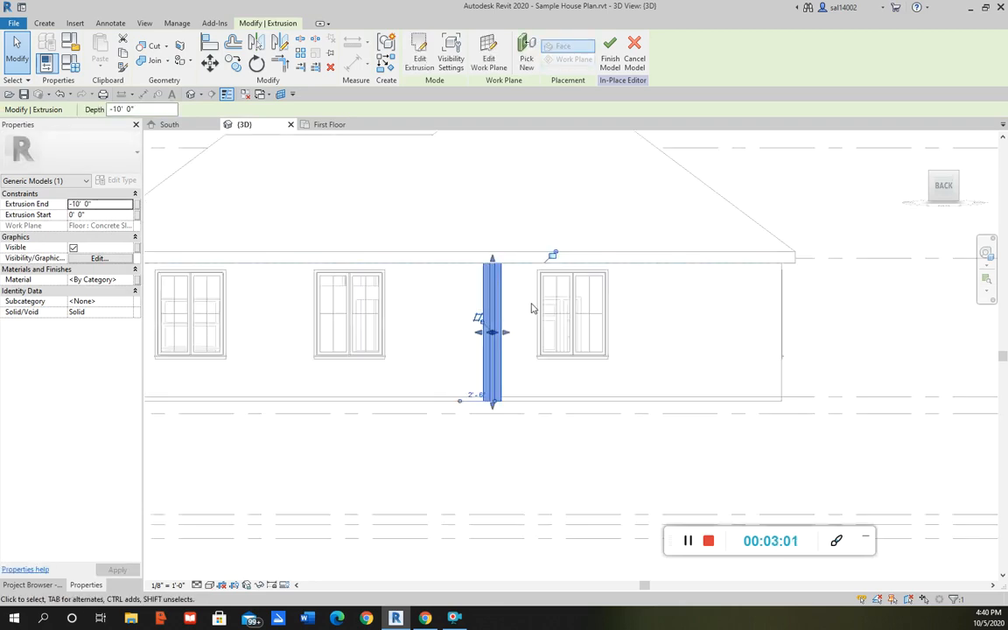
middle_click_drag(537, 313, 514, 328, "shift")
middle_click_drag(541, 288, 503, 296, "shift")
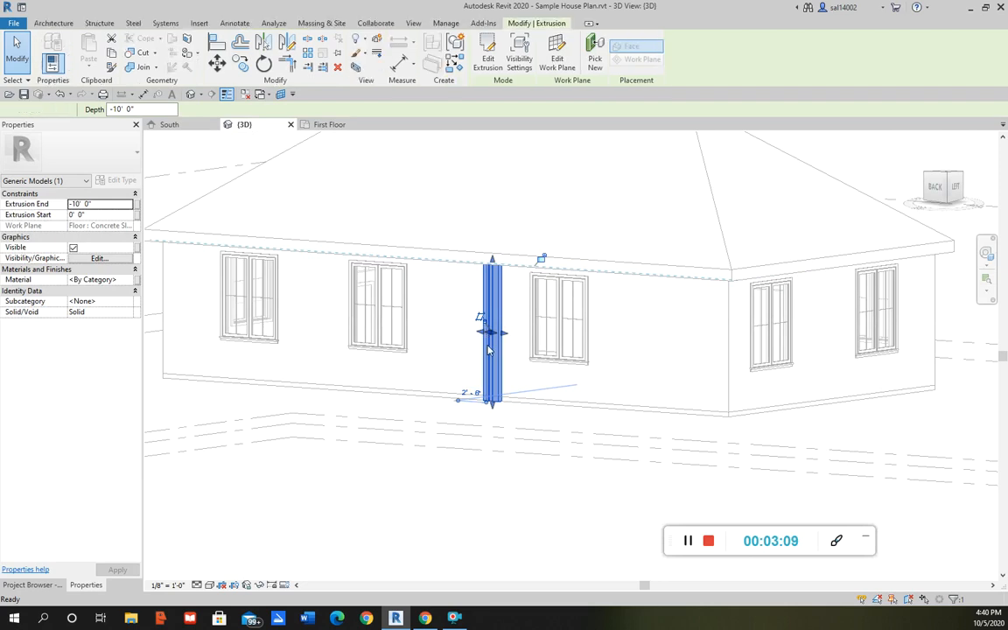
middle_click_drag(495, 404, 455, 424, "shift")
scroll(478, 369, "up", 3)
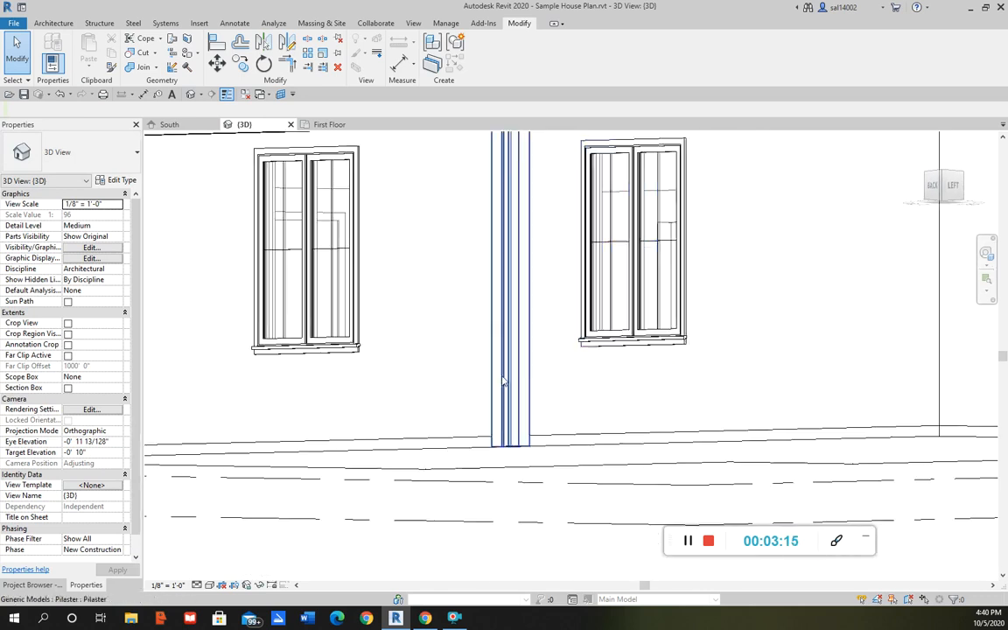
Orbit and zoom around the back wall to examine the finished pilaster
scroll(412, 396, "down", 4)
middle_click_drag(430, 355, 453, 348, "shift")
scroll(454, 348, "up", 2)
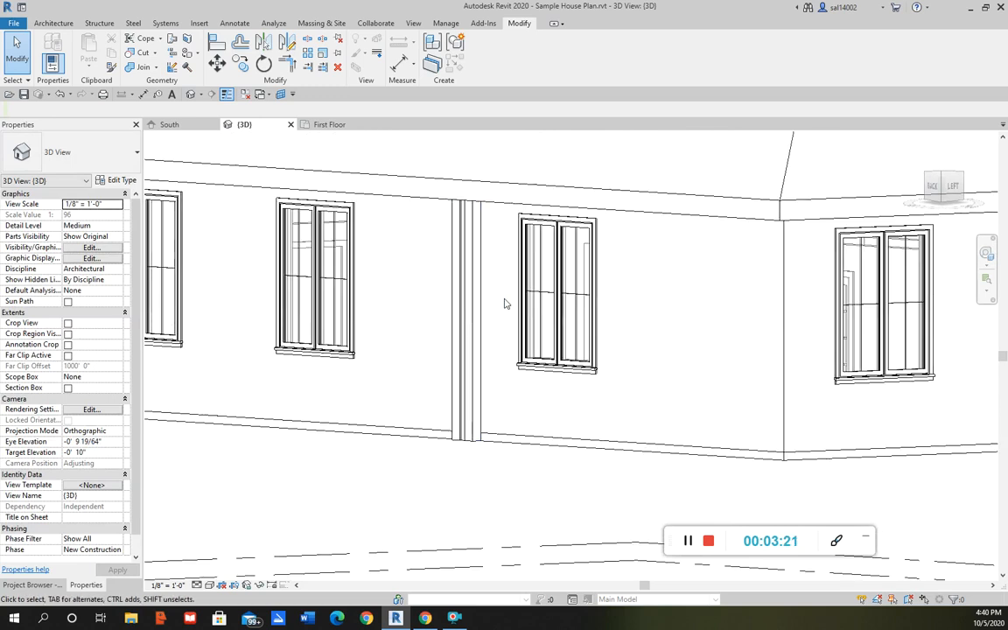
scroll(444, 300, "up", 1)
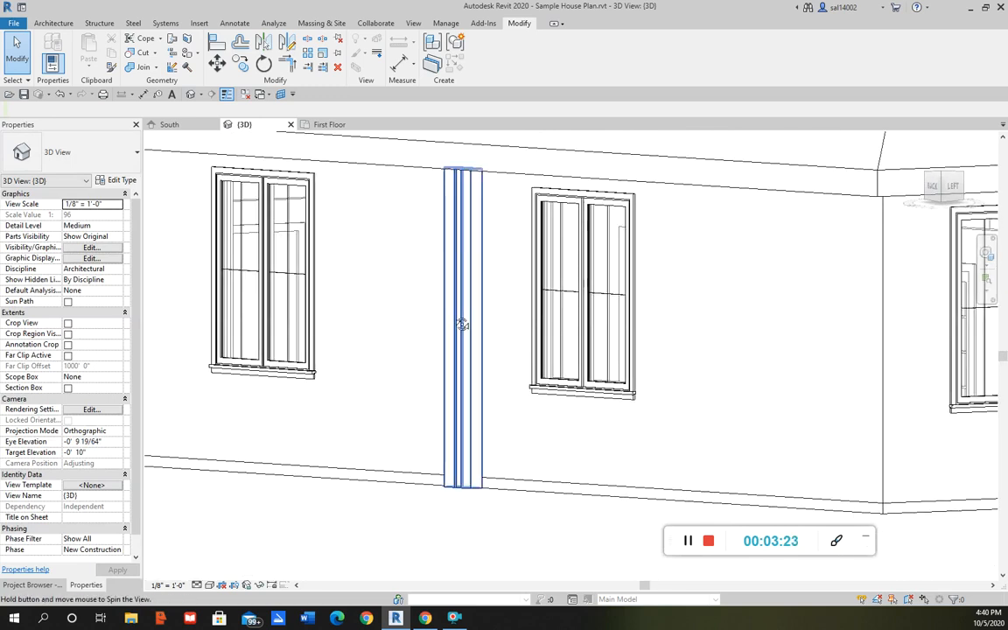
middle_click_drag(453, 319, 461, 320, "shift")
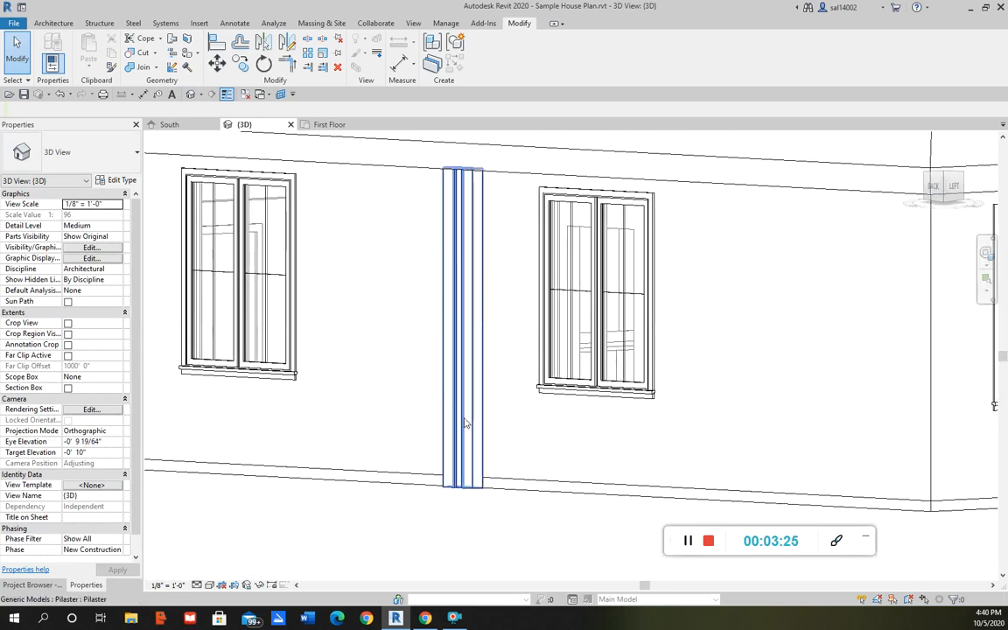
middle_click_drag(513, 422, 533, 414, "shift")
scroll(533, 414, "down", 4)
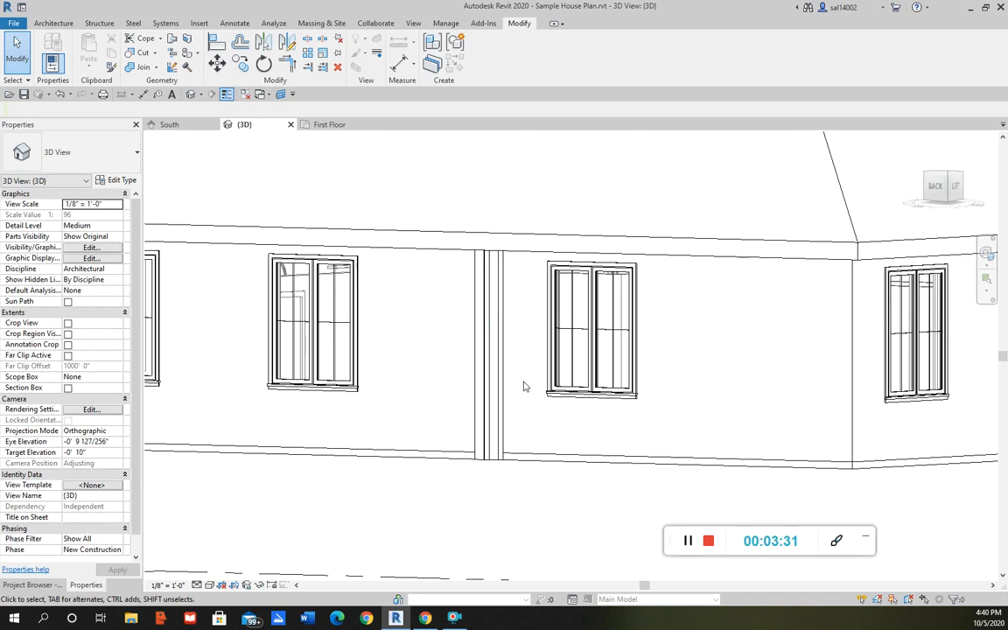
mouse_move(534, 389)
middle_mouse_down("shift")
mouse_move(513, 367)
mouse_move(492, 371)
mouse_move(549, 378)
mouse_move(528, 386)
middle_mouse_up("shift")
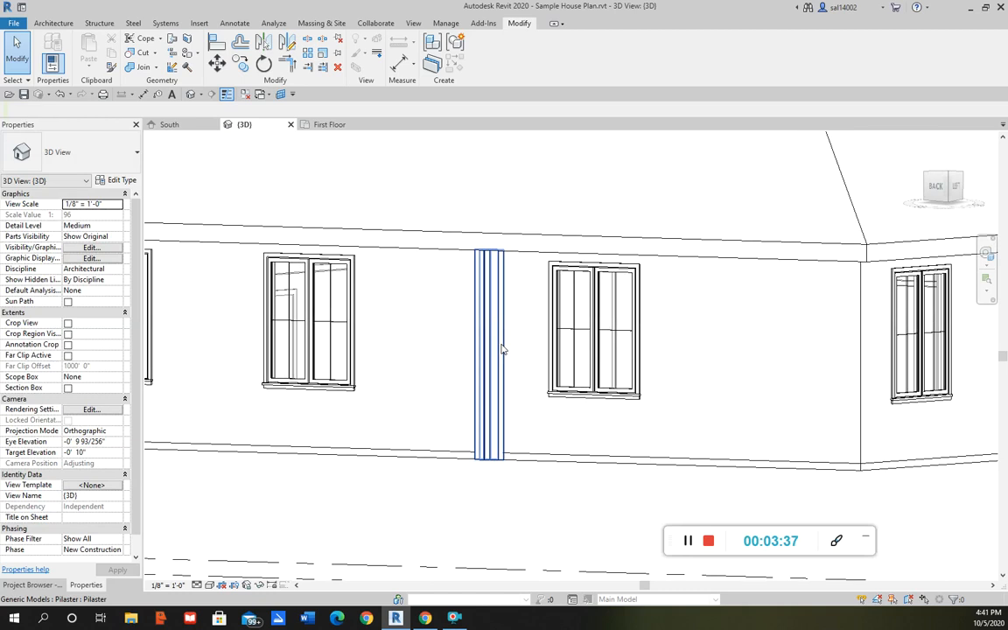
middle_click_drag(533, 343, 488, 364, "shift")
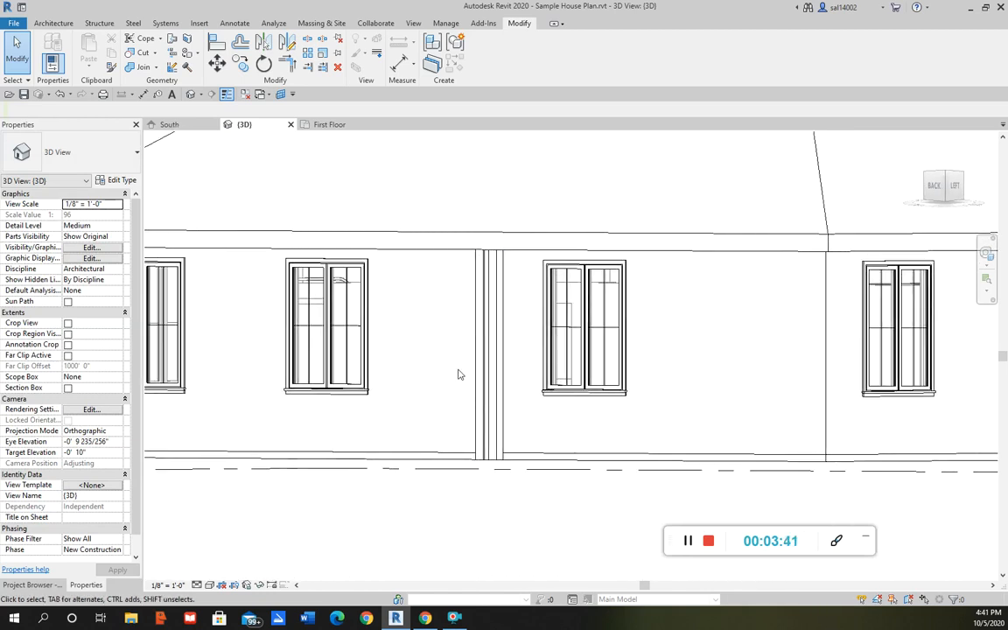